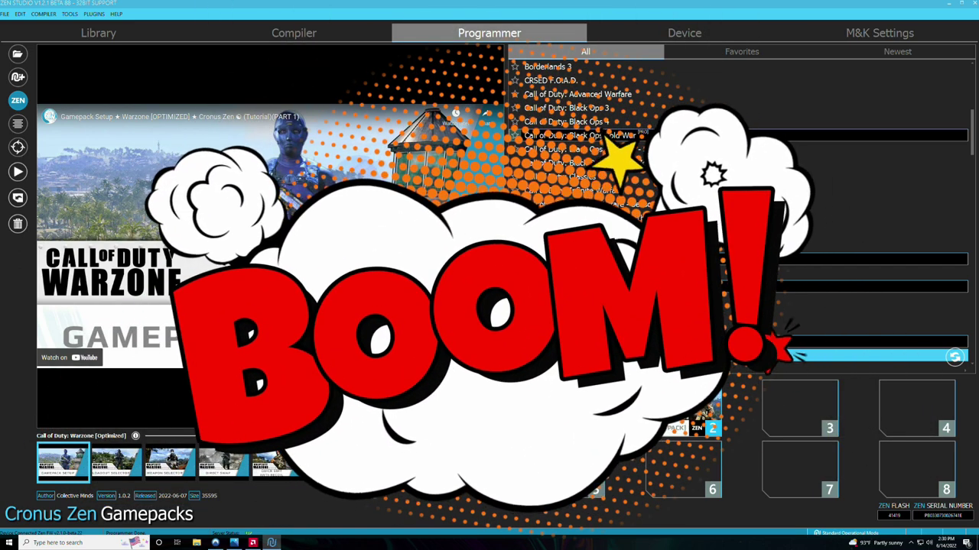
Step: Preview the Call of Duty: Warzone gamepack, select Call of Duty: Warzone [Optimized], and open the slot 2 configuration
{"action": "left_click", "coordinate": [589, 287]}
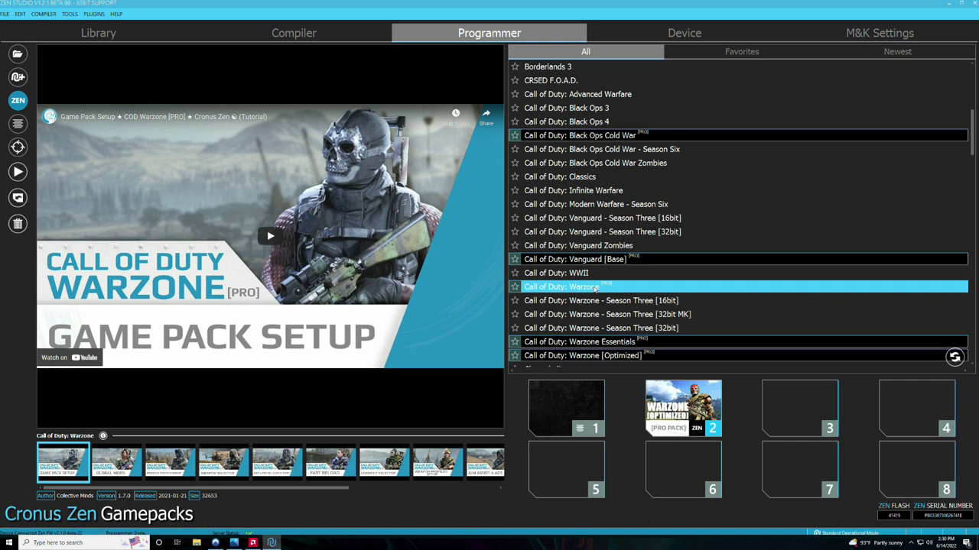
{"action": "scroll", "coordinate": [596, 291], "scroll_direction": "down", "scroll_amount": 1}
{"action": "left_click", "coordinate": [591, 315]}
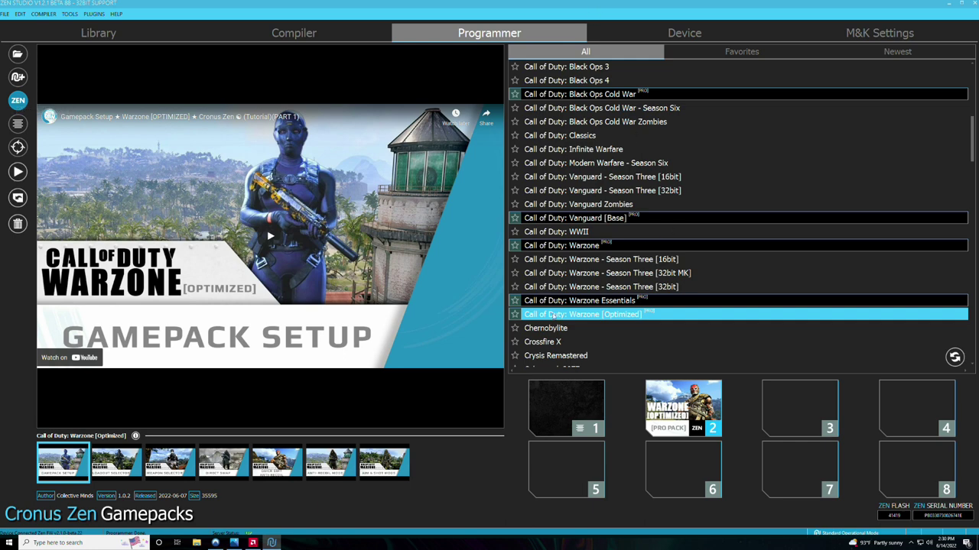
{"action": "scroll", "coordinate": [599, 277], "scroll_direction": "down", "scroll_amount": 1}
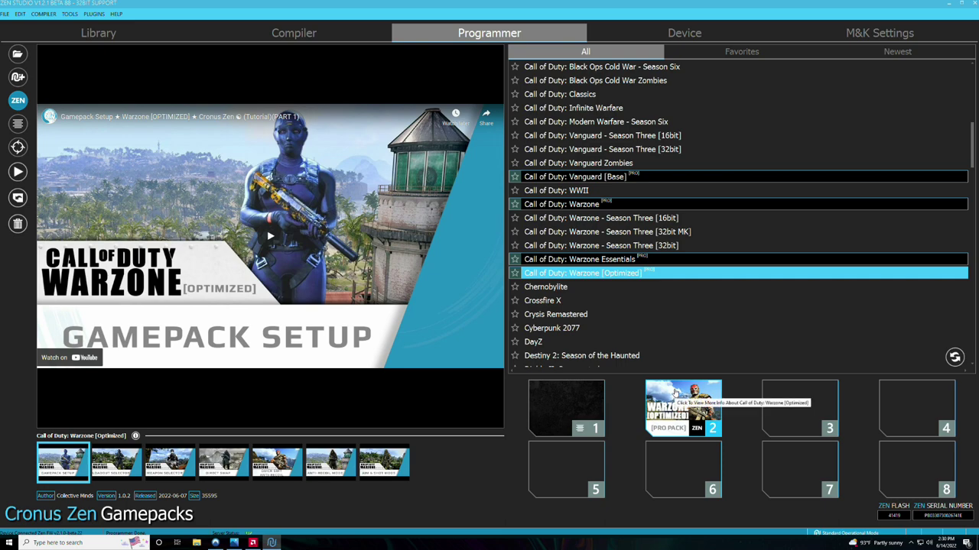
{"action": "left_click", "coordinate": [713, 433]}
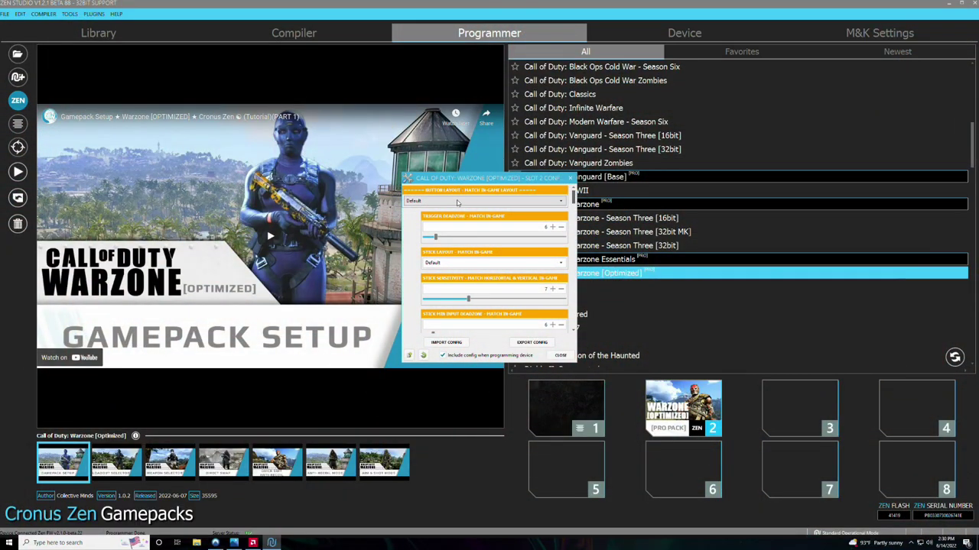
Step: Review the match-in-game layout, sensitivity, deadzone and response curve settings and the Elite mod and button assignments in the slot 2 configuration
{"action": "scroll", "coordinate": [470, 251], "scroll_direction": "down", "scroll_amount": 1}
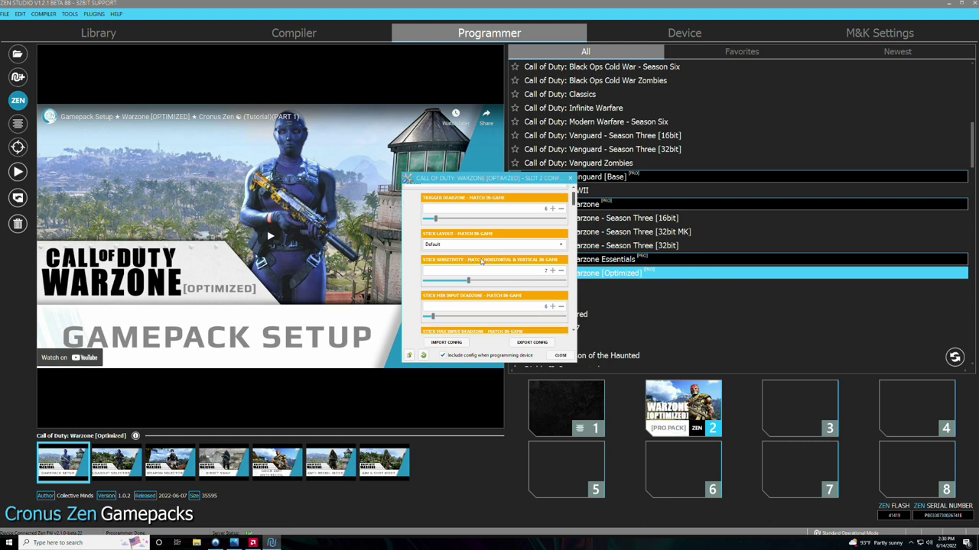
{"action": "scroll", "coordinate": [482, 261], "scroll_direction": "up", "scroll_amount": 1}
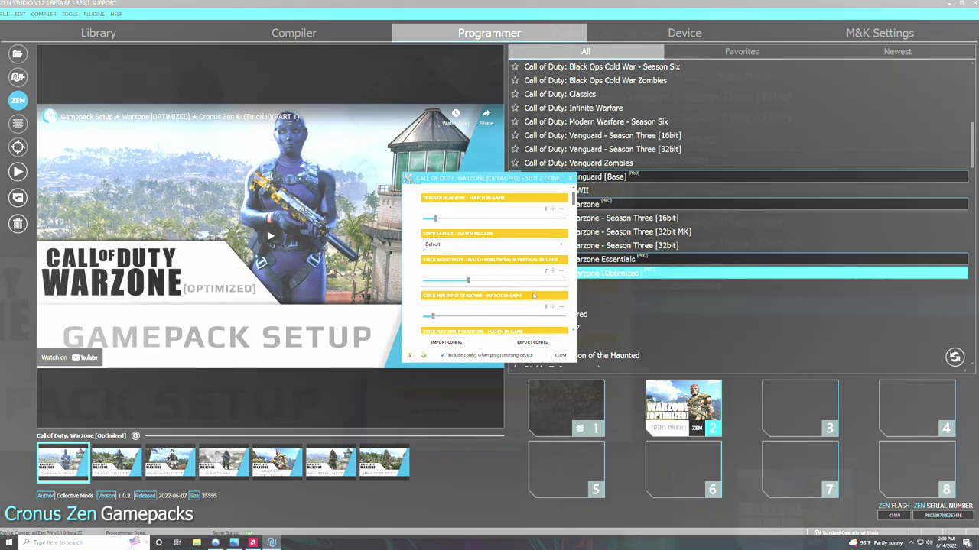
{"action": "scroll", "coordinate": [490, 276], "scroll_direction": "down", "scroll_amount": 2}
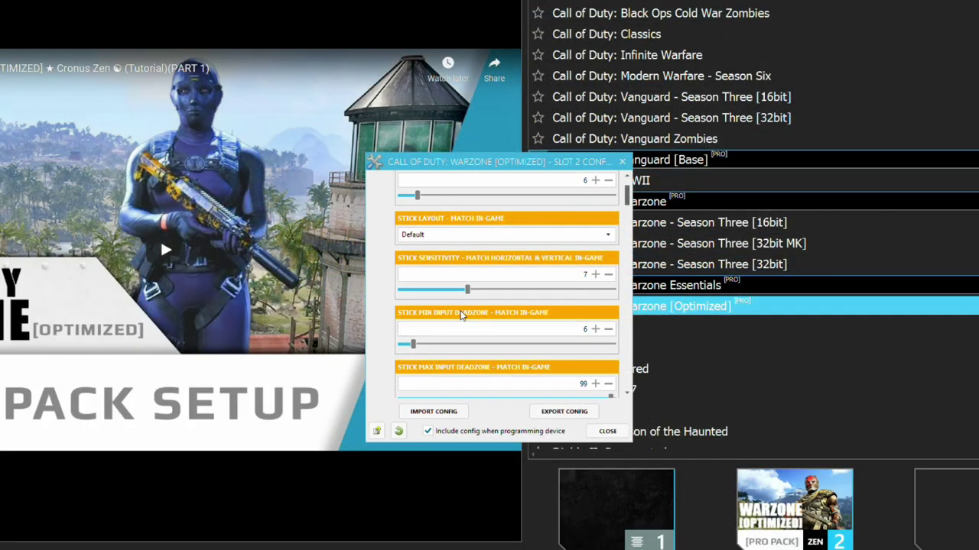
{"action": "scroll", "coordinate": [474, 317], "scroll_direction": "down", "scroll_amount": 3}
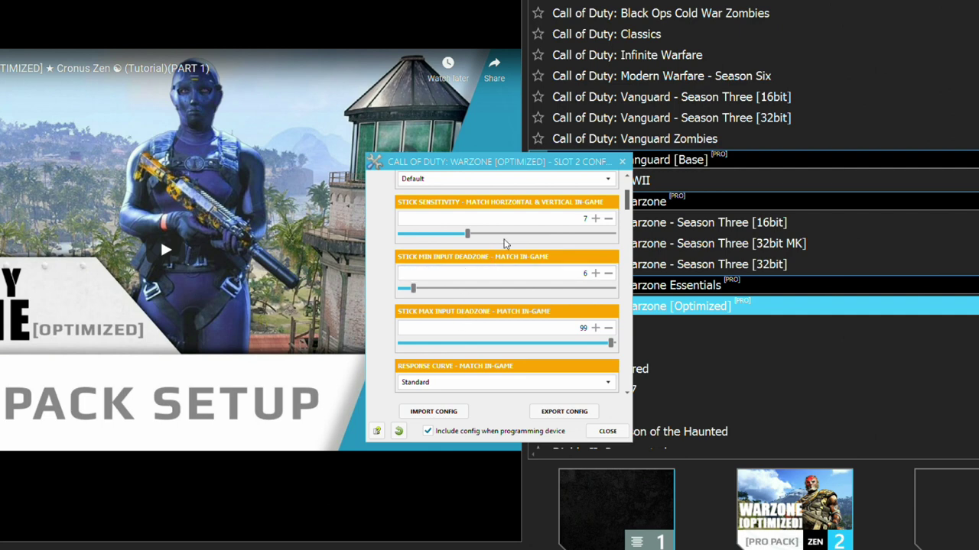
{"action": "scroll", "coordinate": [501, 237], "scroll_direction": "up", "scroll_amount": 1}
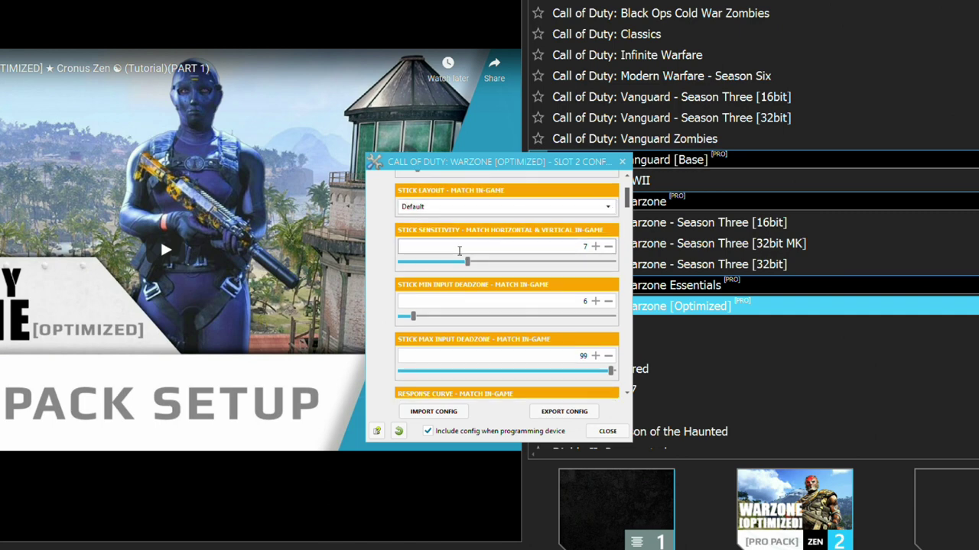
{"action": "scroll", "coordinate": [458, 251], "scroll_direction": "down", "scroll_amount": 5}
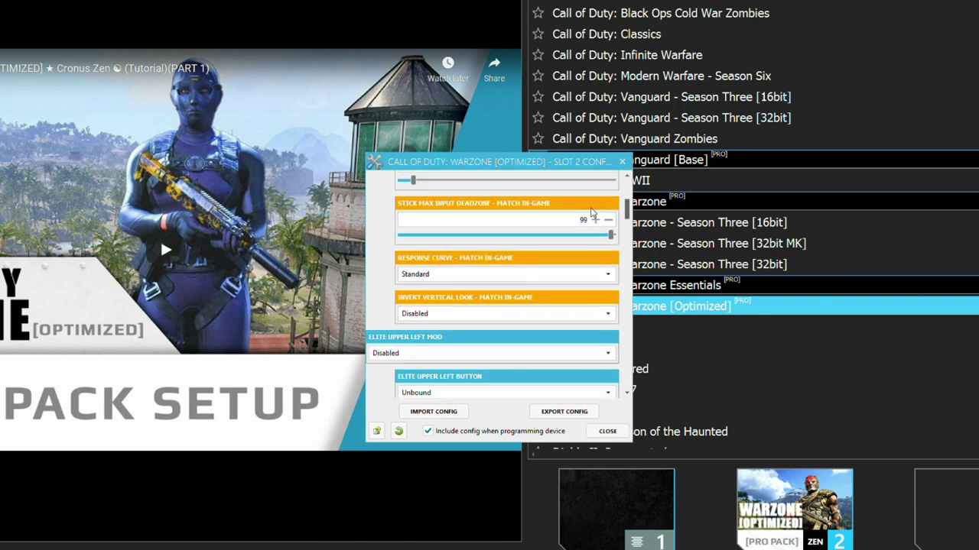
{"action": "scroll", "coordinate": [552, 244], "scroll_direction": "down", "scroll_amount": 3}
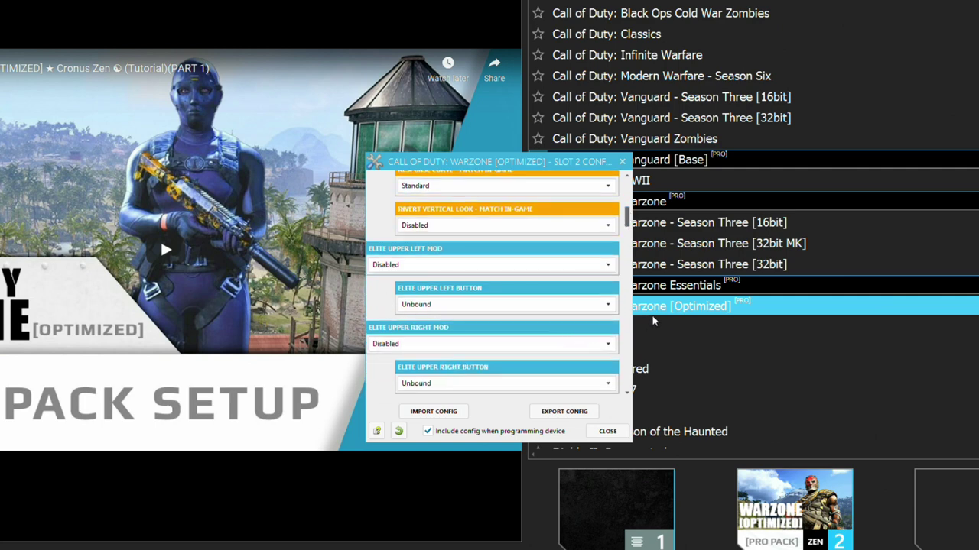
{"action": "scroll", "coordinate": [627, 226], "scroll_direction": "down", "scroll_amount": 2}
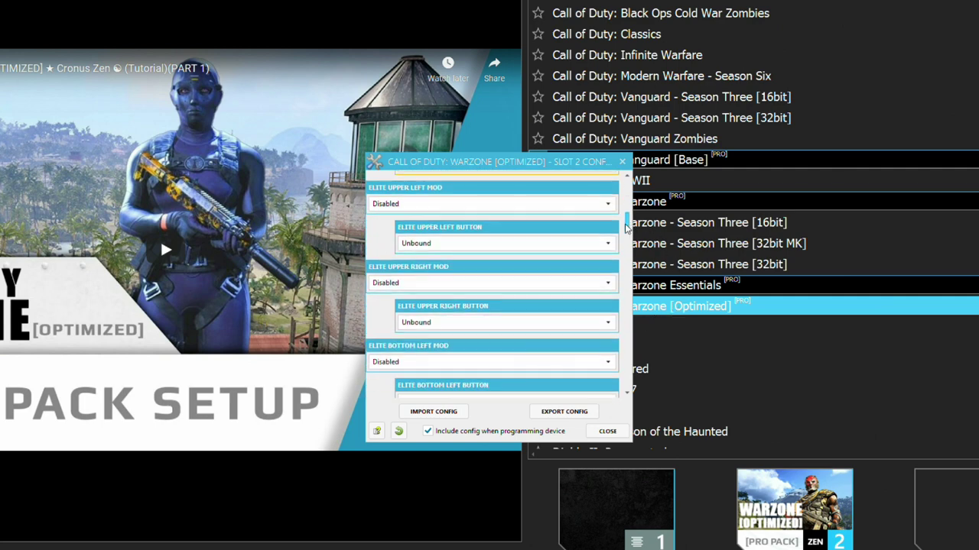
{"action": "scroll", "coordinate": [626, 226], "scroll_direction": "down", "scroll_amount": 1}
{"action": "scroll", "coordinate": [625, 229], "scroll_direction": "down", "scroll_amount": 2}
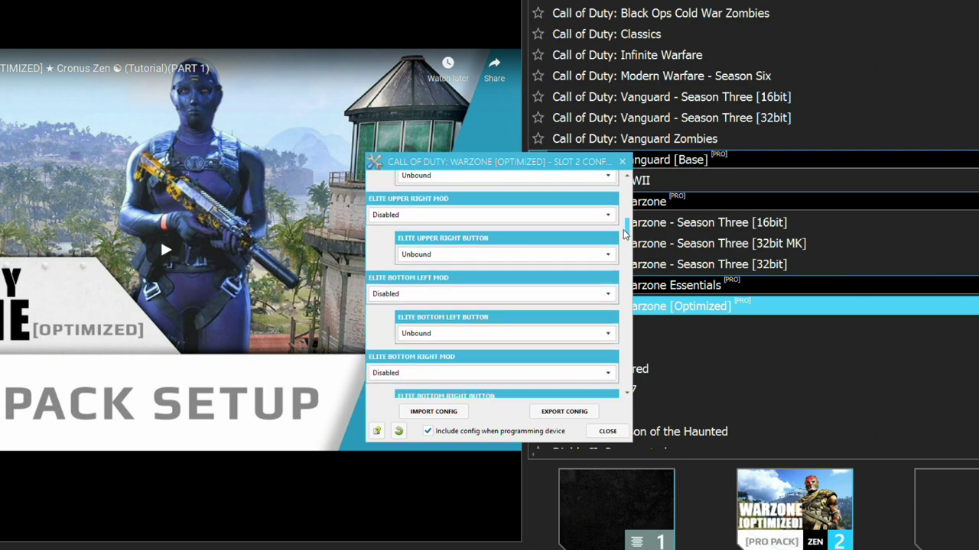
{"action": "scroll", "coordinate": [623, 238], "scroll_direction": "down", "scroll_amount": 4}
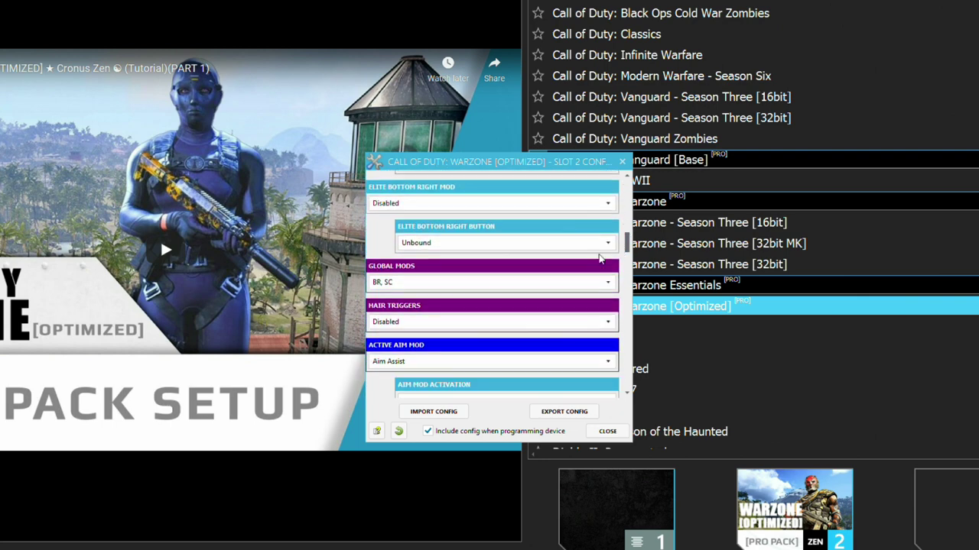
Step: Inspect the available options for Global Mods and Hair Triggers without changing either selection
{"action": "left_click", "coordinate": [380, 283]}
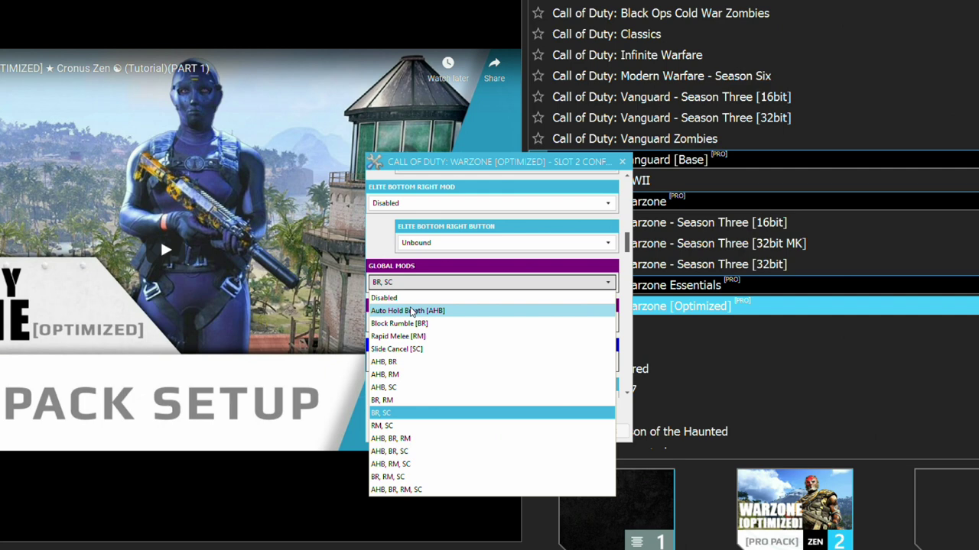
{"action": "left_click", "coordinate": [420, 266]}
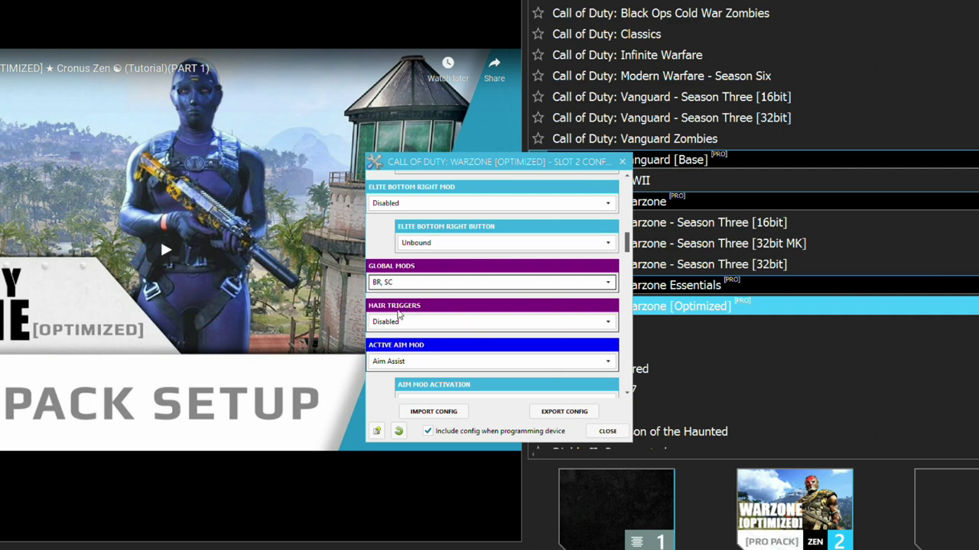
{"action": "left_click", "coordinate": [536, 329]}
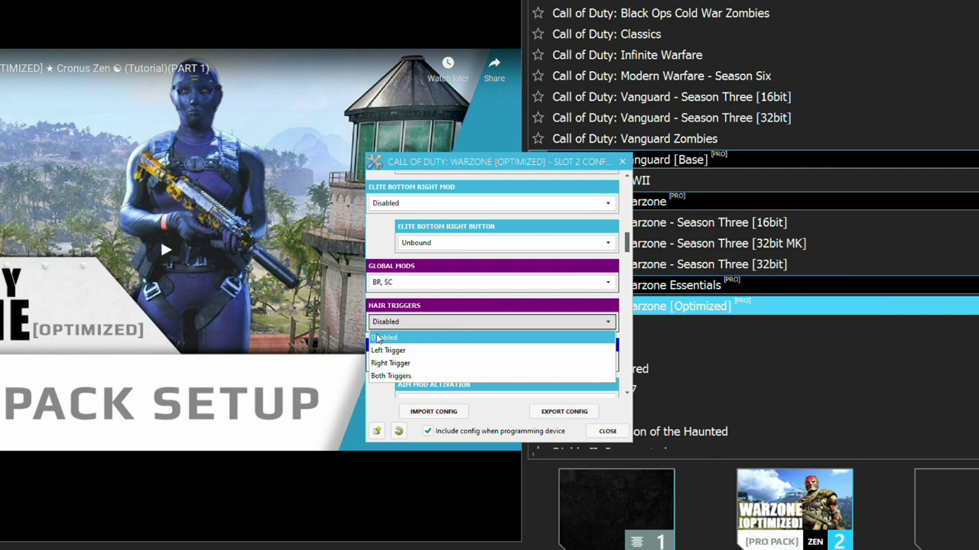
{"action": "left_click", "coordinate": [429, 307]}
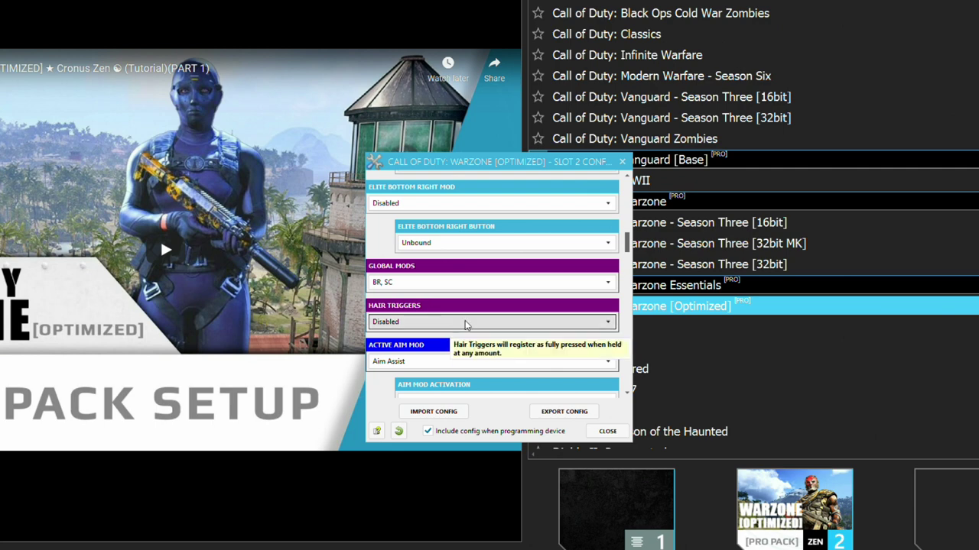
Step: Inspect the available Active Aim Mod options, keeping Aim Assist selected
{"action": "scroll", "coordinate": [478, 295], "scroll_direction": "down", "scroll_amount": 1}
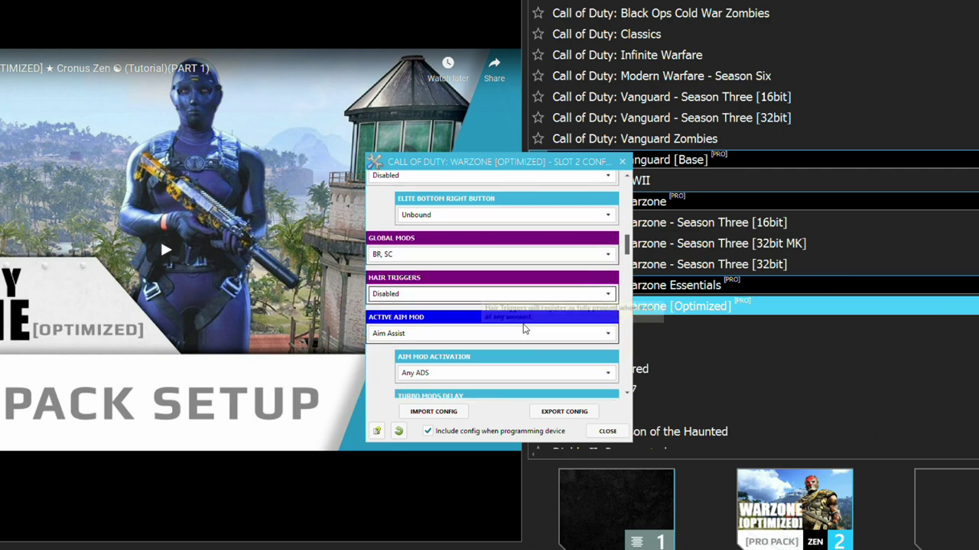
{"action": "left_click", "coordinate": [422, 335]}
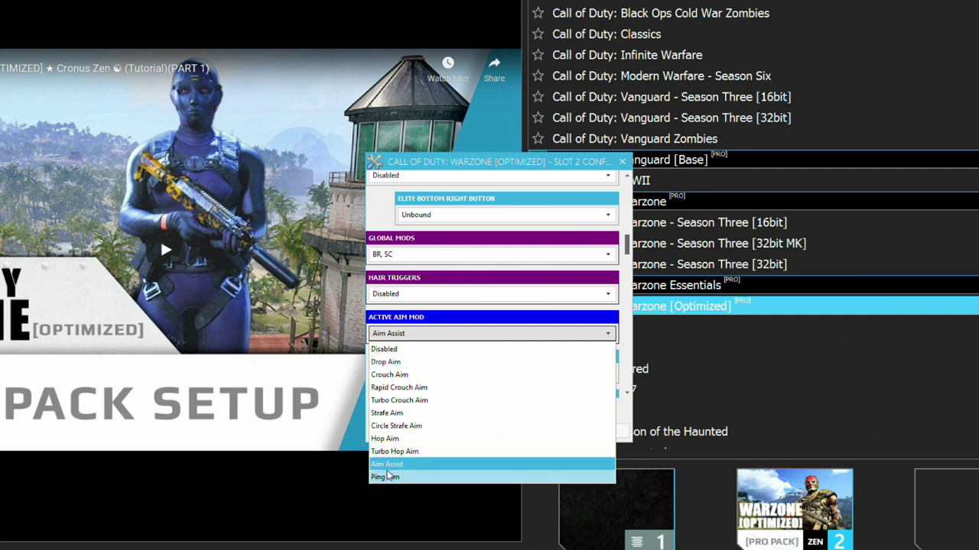
{"action": "left_click", "coordinate": [424, 332]}
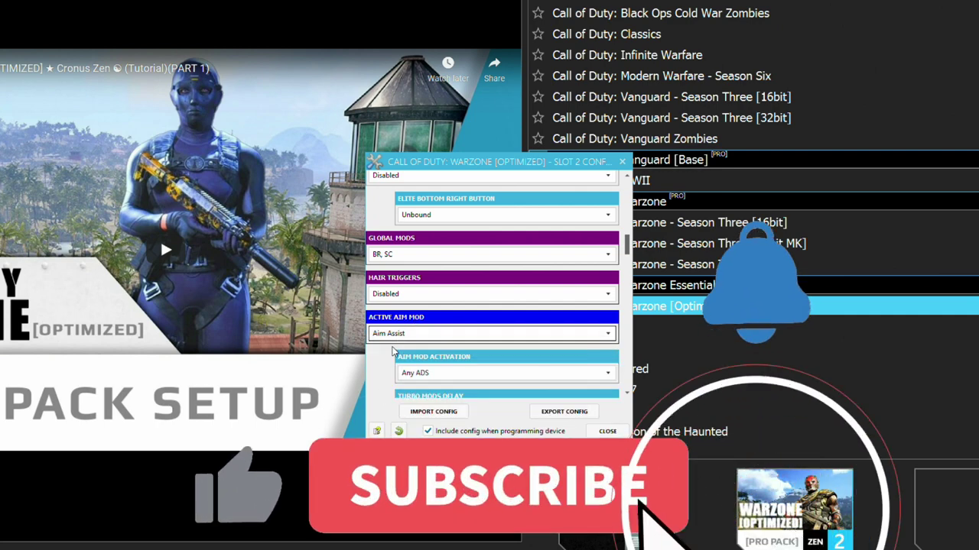
Step: Examine the Aim Mod Activation choices, keeping Any ADS, and recheck the Active Aim Mod options
{"action": "scroll", "coordinate": [393, 348], "scroll_direction": "down", "scroll_amount": 2}
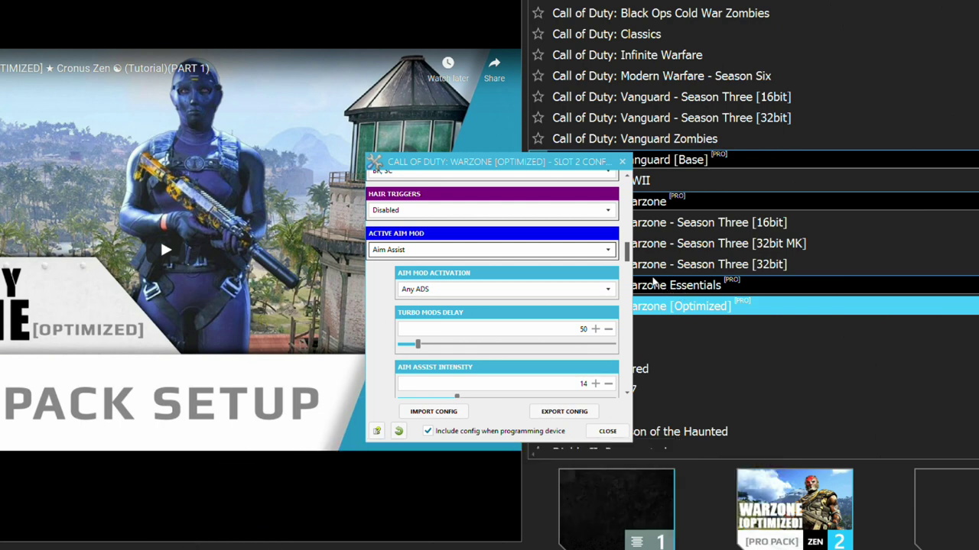
{"action": "left_click", "coordinate": [466, 289]}
{"action": "left_click", "coordinate": [390, 272]}
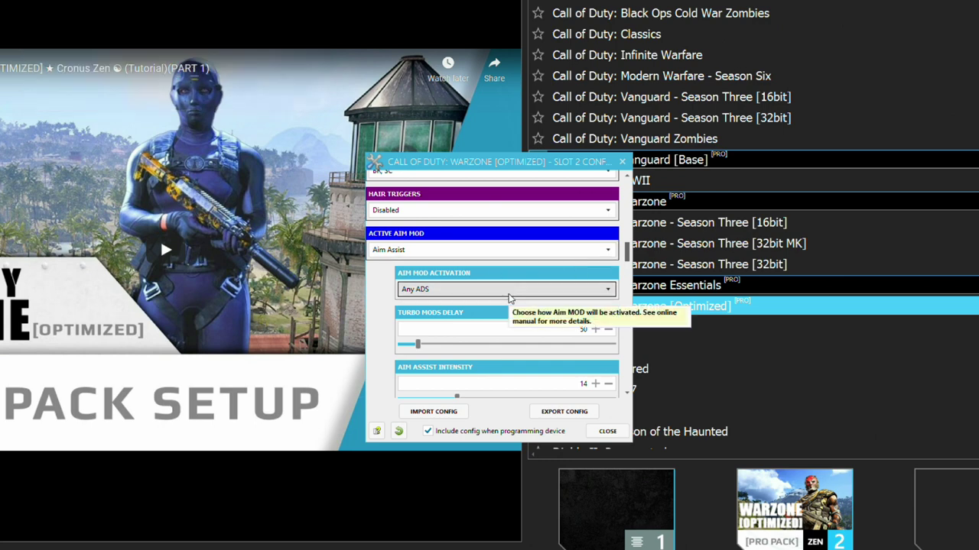
{"action": "left_click", "coordinate": [511, 290]}
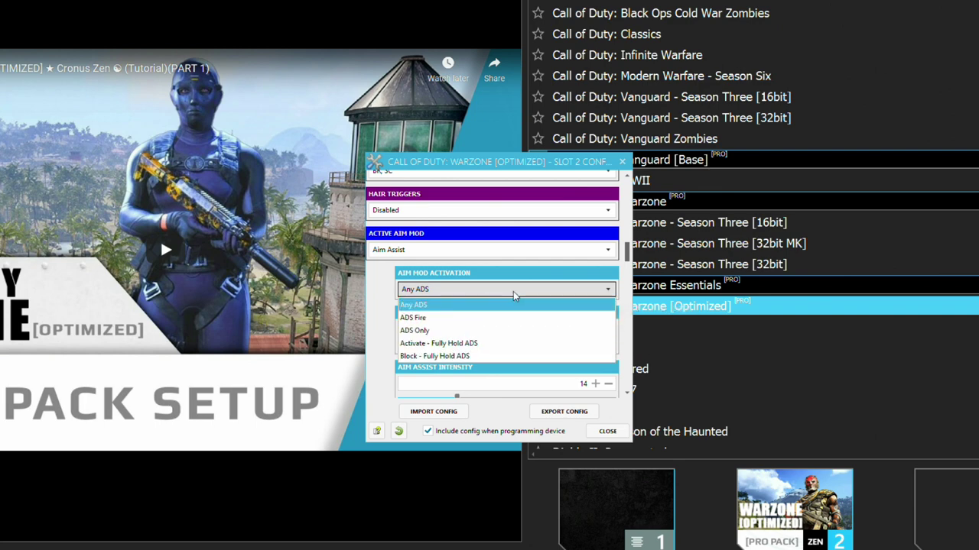
{"action": "left_click", "coordinate": [513, 291]}
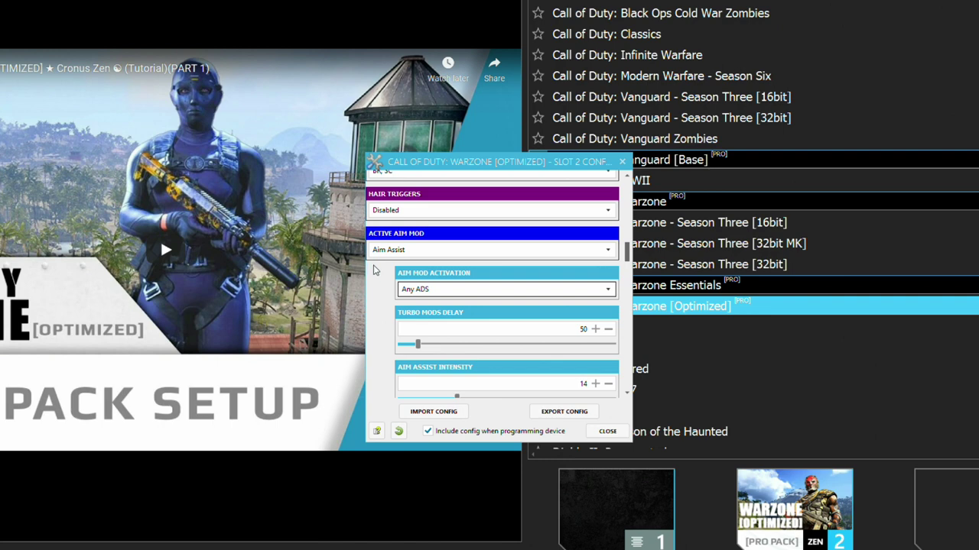
{"action": "left_click", "coordinate": [490, 290]}
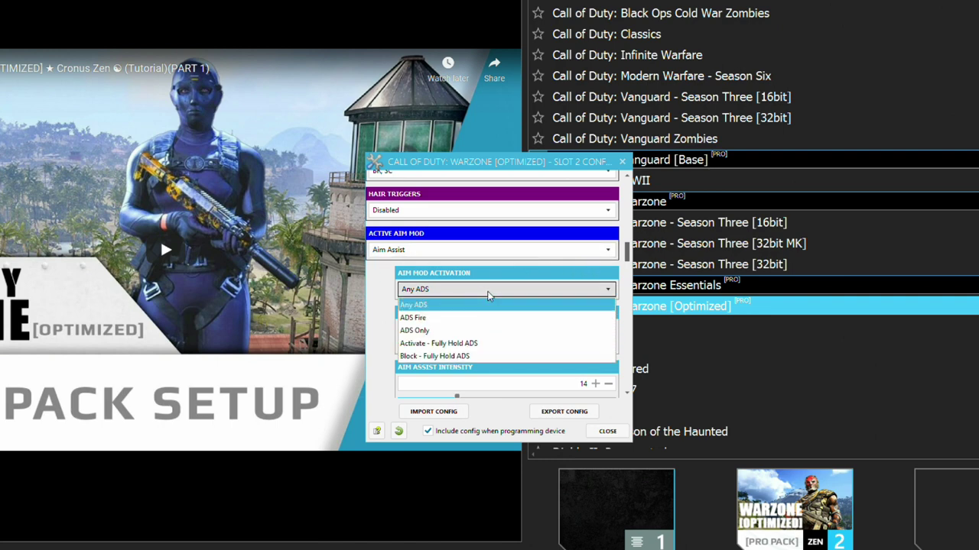
{"action": "left_click", "coordinate": [490, 294]}
{"action": "left_click", "coordinate": [493, 292]}
{"action": "left_click", "coordinate": [399, 305]}
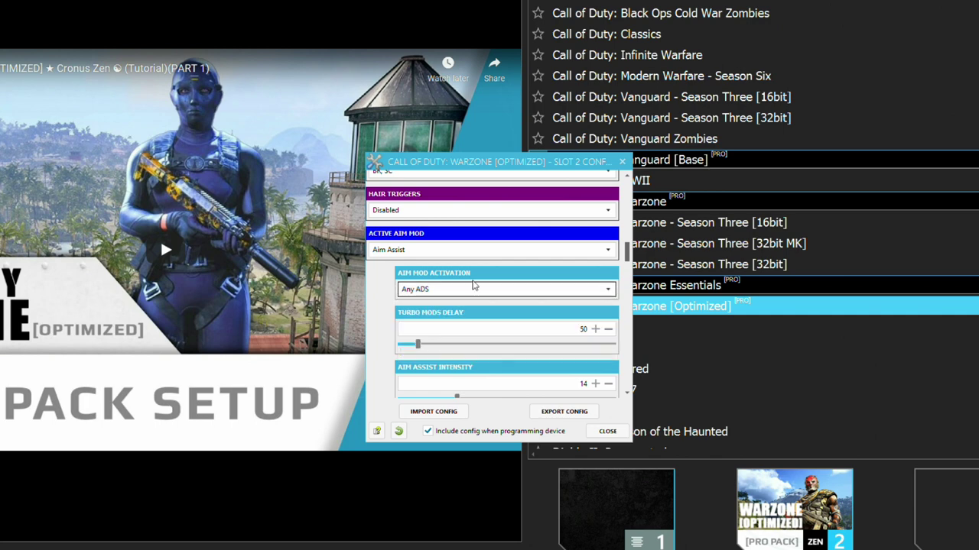
{"action": "left_click", "coordinate": [457, 289]}
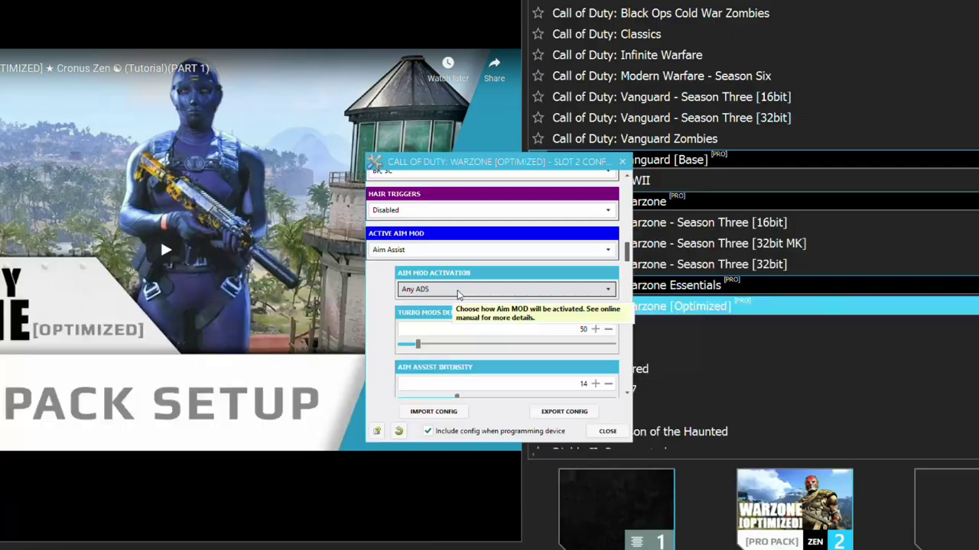
{"action": "left_click", "coordinate": [457, 290]}
{"action": "left_click", "coordinate": [448, 288]}
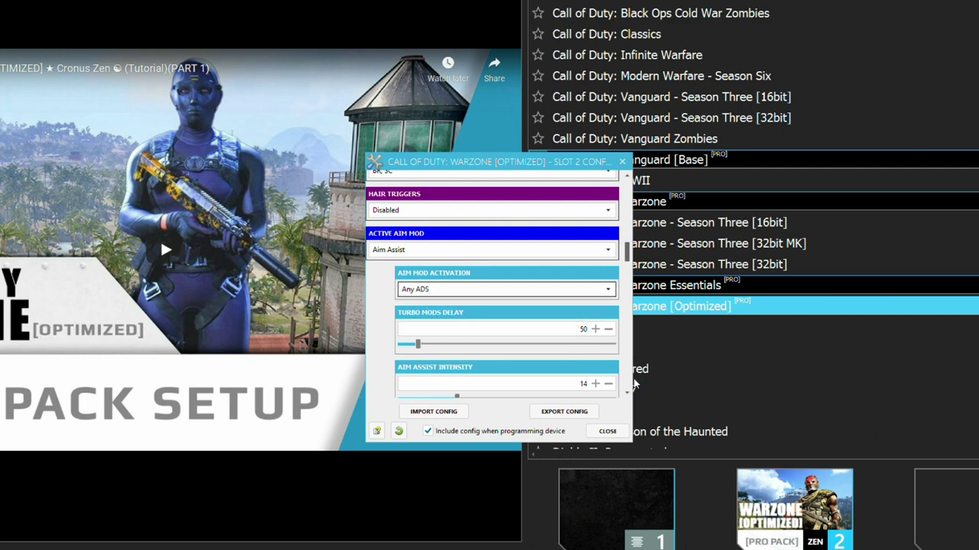
{"action": "left_click", "coordinate": [413, 251]}
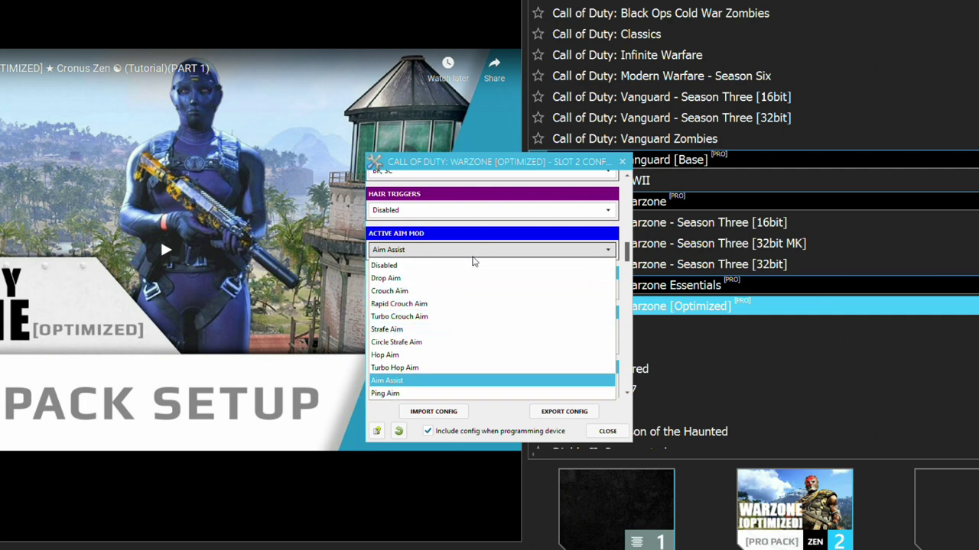
{"action": "left_click", "coordinate": [433, 249]}
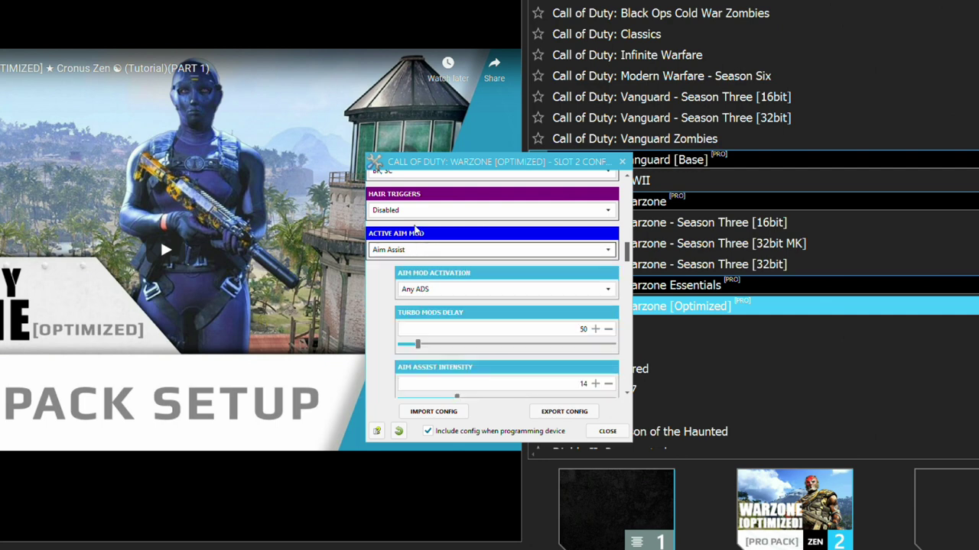
Step: Try an Aim Assist Intensity of 15 and set it back to 14
{"action": "scroll", "coordinate": [620, 260], "scroll_direction": "down", "scroll_amount": 2}
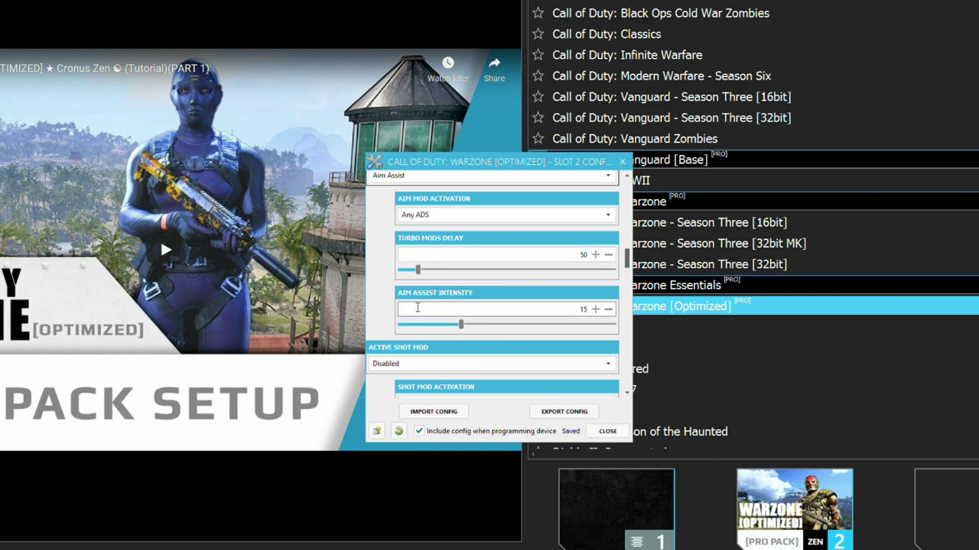
{"action": "left_click", "coordinate": [595, 309]}
{"action": "left_click", "coordinate": [608, 308]}
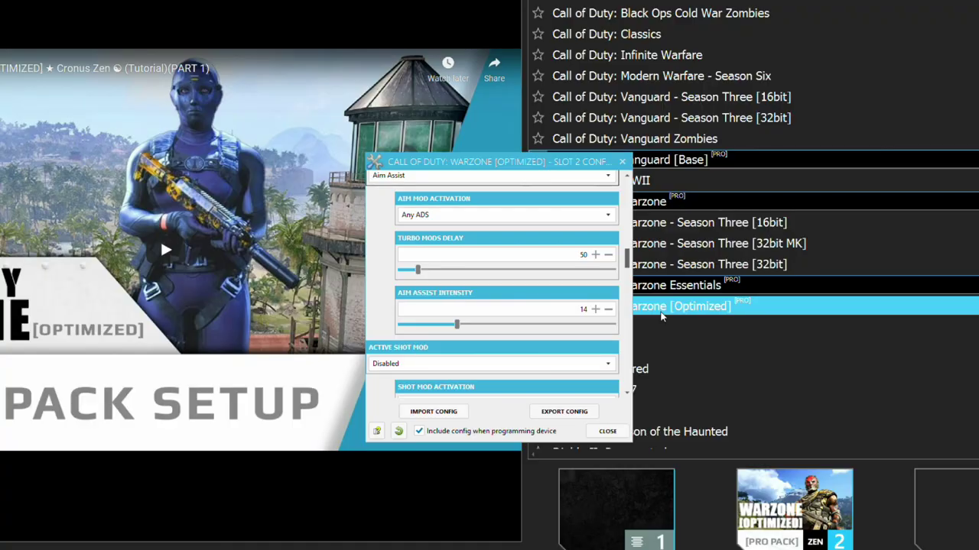
{"action": "left_click", "coordinate": [419, 327]}
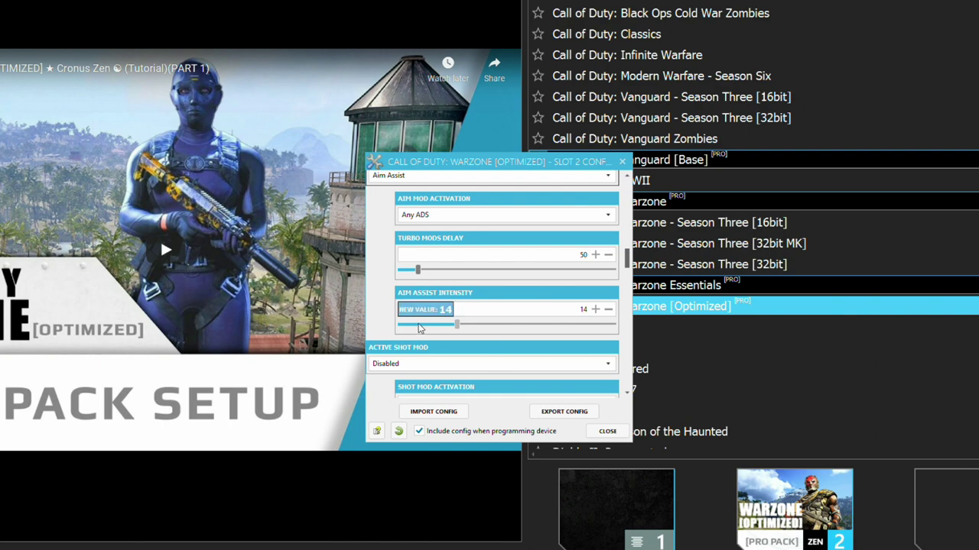
Step: Try Ping Shot as the Active Shot Mod and change the selection to Aim Assist
{"action": "scroll", "coordinate": [443, 333], "scroll_direction": "down", "scroll_amount": 1}
{"action": "left_click", "coordinate": [459, 337]}
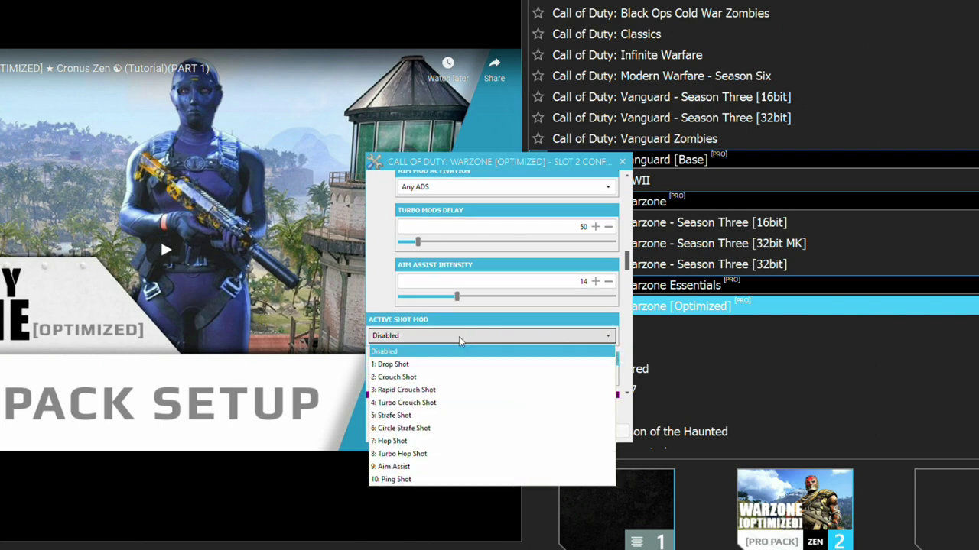
{"action": "left_click", "coordinate": [426, 481]}
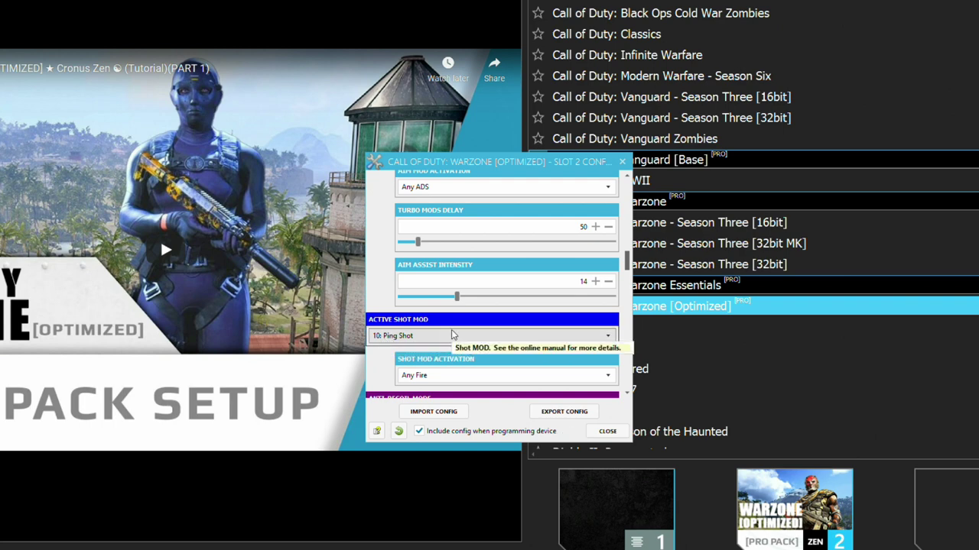
{"action": "scroll", "coordinate": [452, 335], "scroll_direction": "down", "scroll_amount": 2}
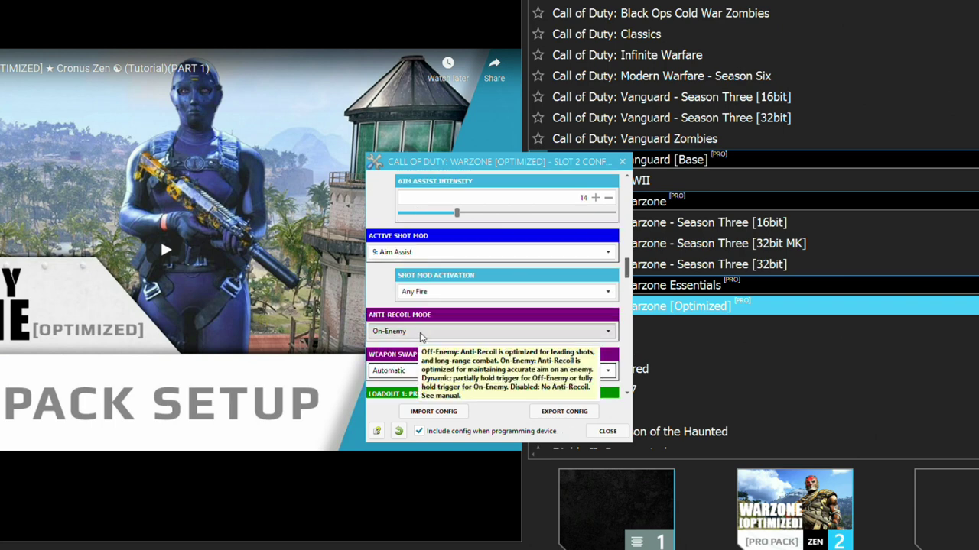
Step: Inspect the Anti-Recoil Mode options, keeping On-Enemy, and review the Loadout 1 weapon and anti-recoil settings
{"action": "left_click", "coordinate": [432, 331]}
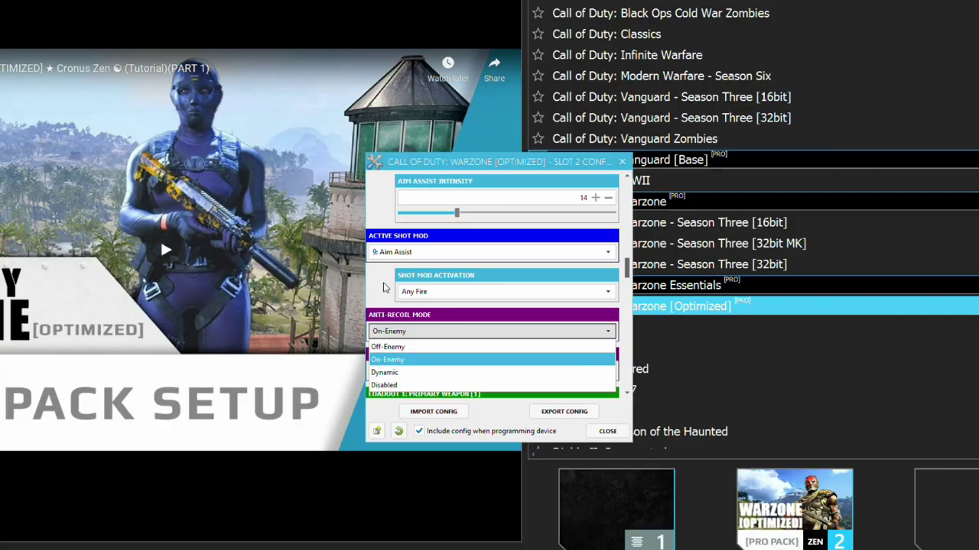
{"action": "left_click", "coordinate": [385, 287]}
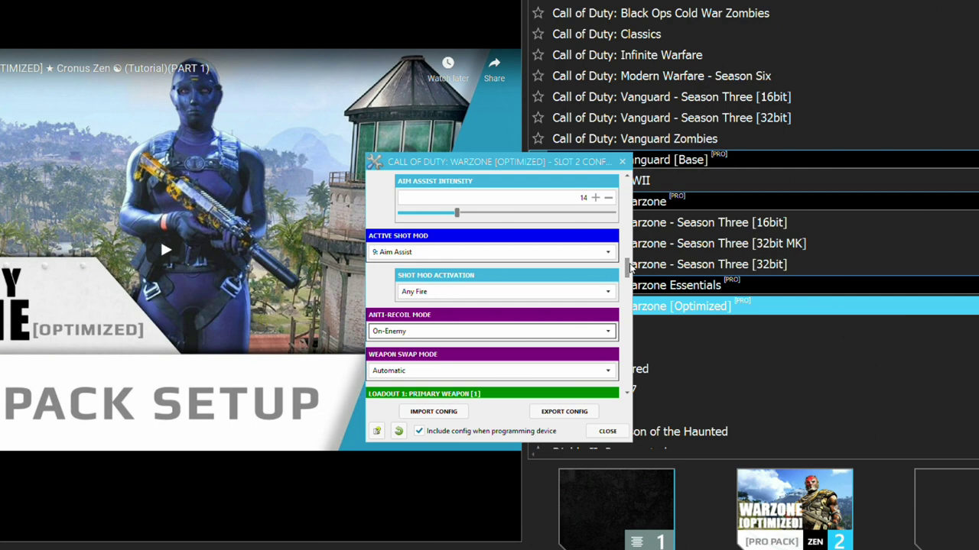
{"action": "scroll", "coordinate": [628, 264], "scroll_direction": "down", "scroll_amount": 3}
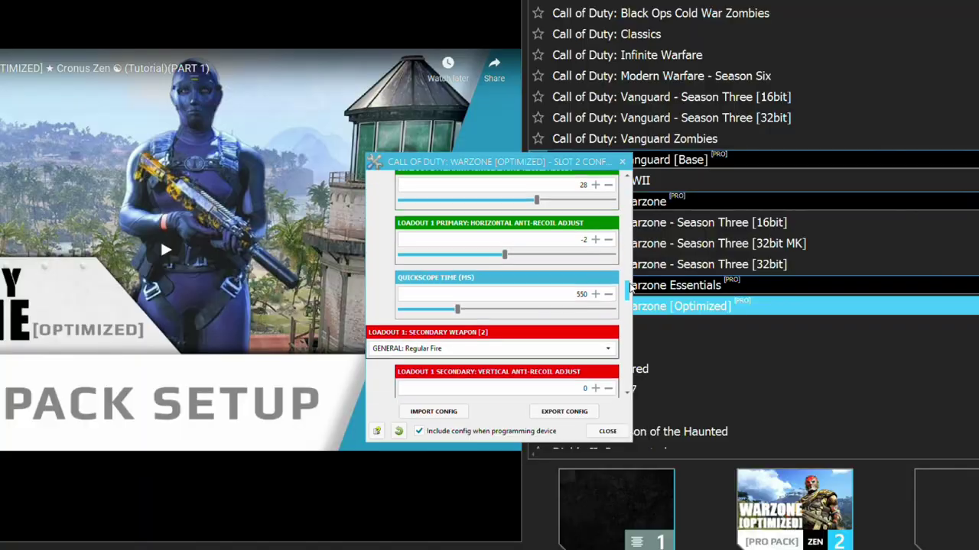
{"action": "scroll", "coordinate": [631, 292], "scroll_direction": "down", "scroll_amount": 2}
{"action": "mouse_move", "coordinate": [631, 293]}
{"action": "left_mouse_down"}
{"action": "mouse_move", "coordinate": [627, 279]}
{"action": "mouse_move", "coordinate": [628, 288]}
{"action": "left_mouse_up"}
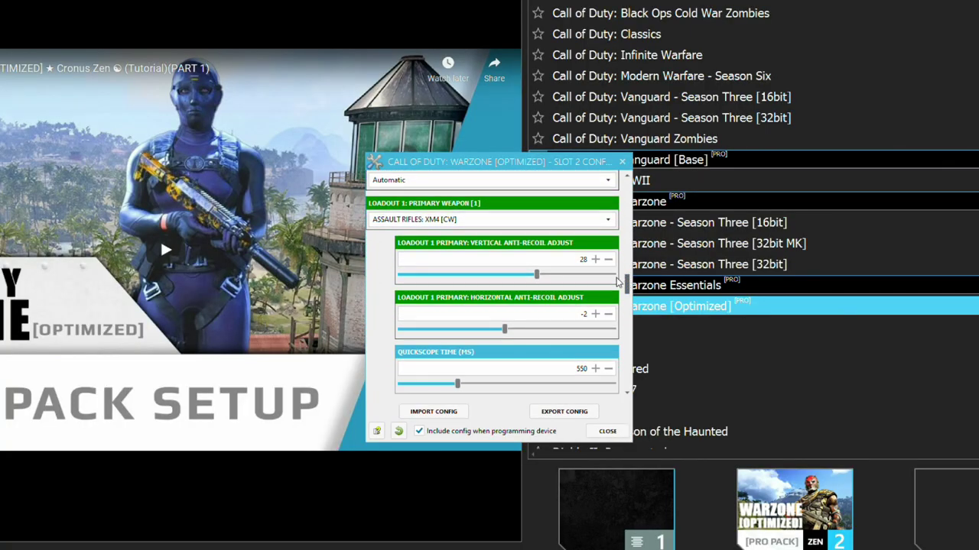
{"action": "scroll", "coordinate": [552, 327], "scroll_direction": "down", "scroll_amount": 2}
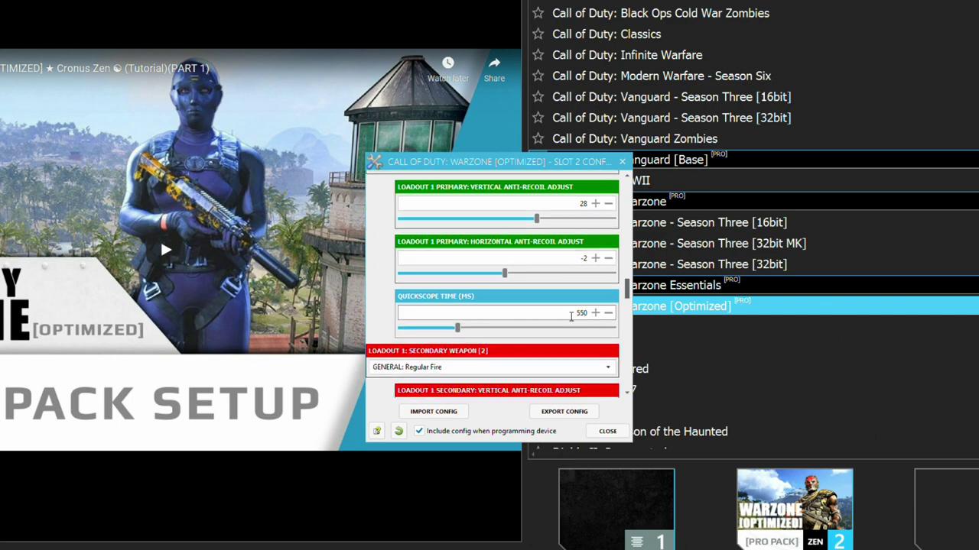
{"action": "scroll", "coordinate": [512, 298], "scroll_direction": "up", "scroll_amount": 5}
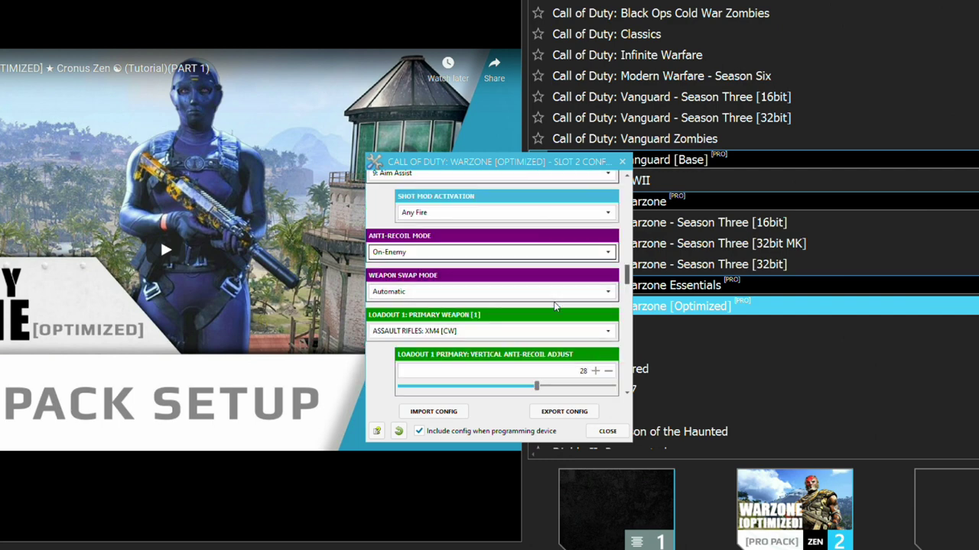
{"action": "scroll", "coordinate": [557, 307], "scroll_direction": "up", "scroll_amount": 1}
{"action": "scroll", "coordinate": [573, 339], "scroll_direction": "down", "scroll_amount": 3}
{"action": "scroll", "coordinate": [573, 339], "scroll_direction": "down", "scroll_amount": 7}
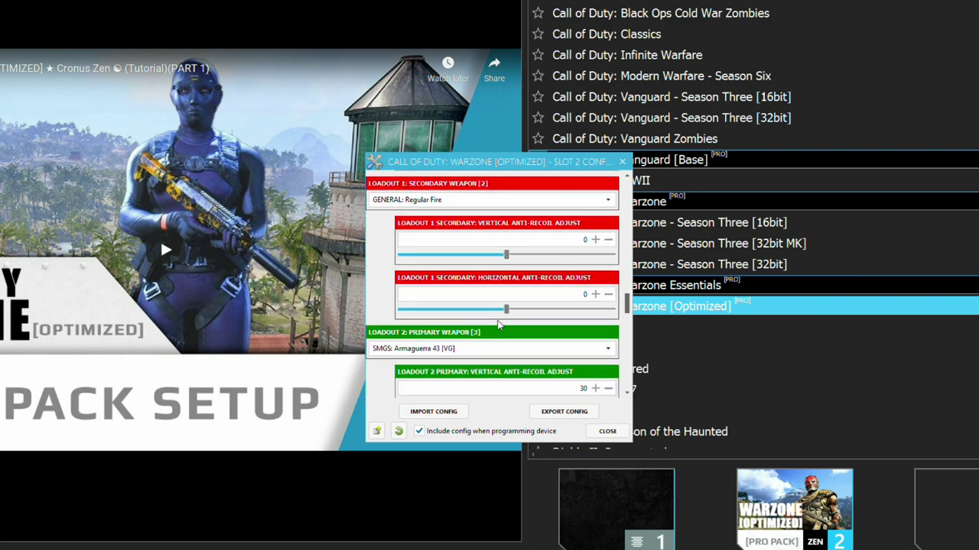
Step: Set the Loadout 2 primary weapon's vertical anti-recoil adjustment to 32
{"action": "scroll", "coordinate": [535, 329], "scroll_direction": "down", "scroll_amount": 2}
{"action": "left_click", "coordinate": [596, 336]}
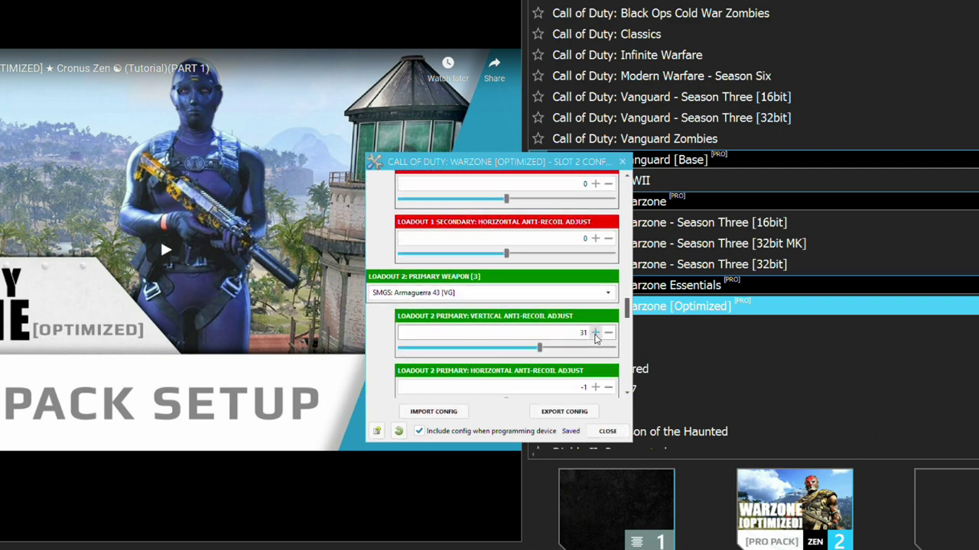
{"action": "left_click", "coordinate": [596, 337]}
{"action": "scroll", "coordinate": [589, 336], "scroll_direction": "down", "scroll_amount": 1}
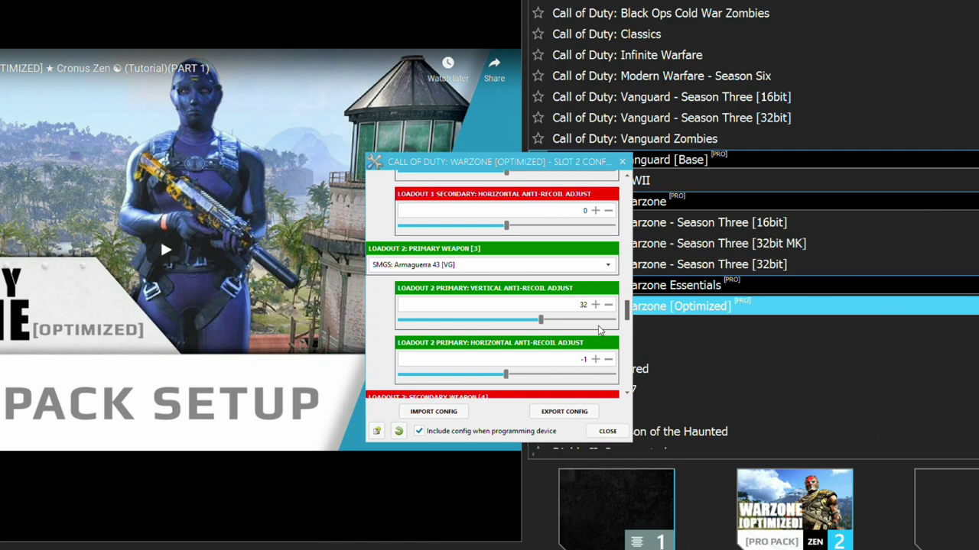
Step: Review the remaining loadout weapon settings through to the Support Purposes Only entry
{"action": "scroll", "coordinate": [600, 331], "scroll_direction": "up", "scroll_amount": 5}
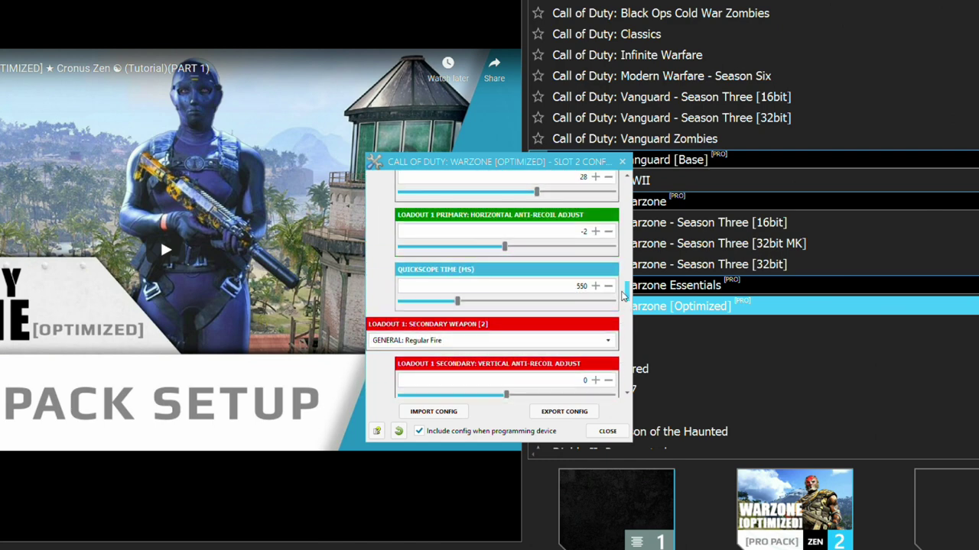
{"action": "left_click_drag", "start_coordinate": [623, 296], "coordinate": [625, 388]}
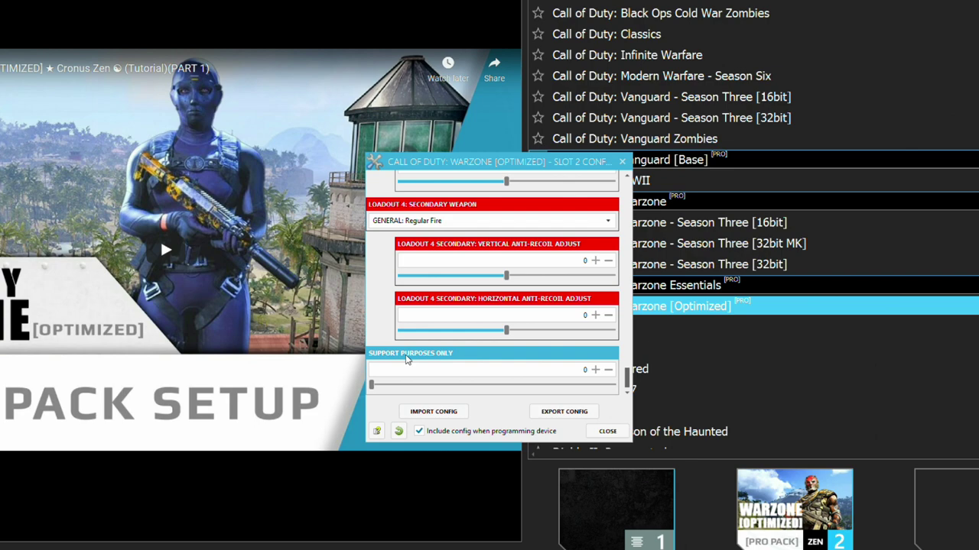
{"action": "left_click_drag", "start_coordinate": [628, 376], "coordinate": [604, 192]}
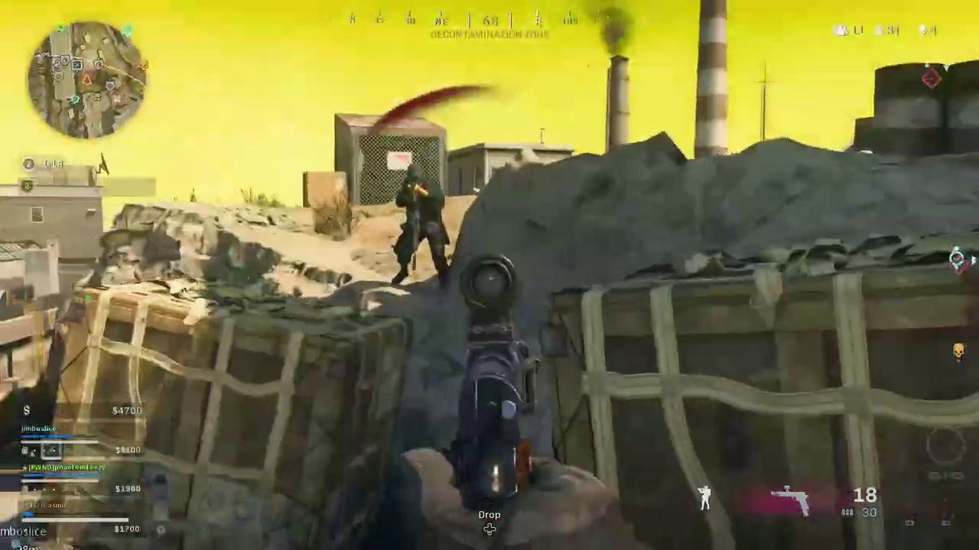
{"action": "left_click", "coordinate": [489, 275]}
{"action": "left_click", "coordinate": [489, 275]}
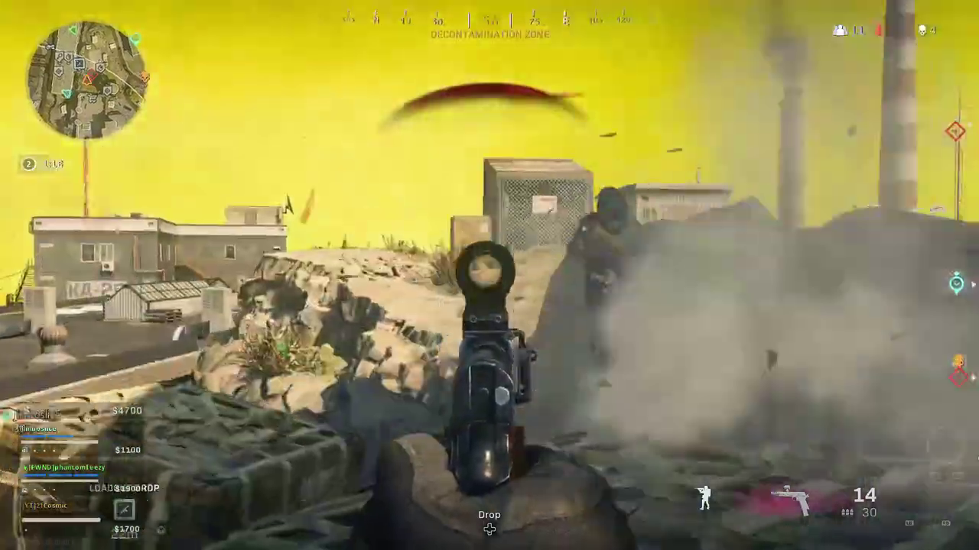
{"action": "left_click", "coordinate": [490, 275]}
{"action": "left_click", "coordinate": [489, 275]}
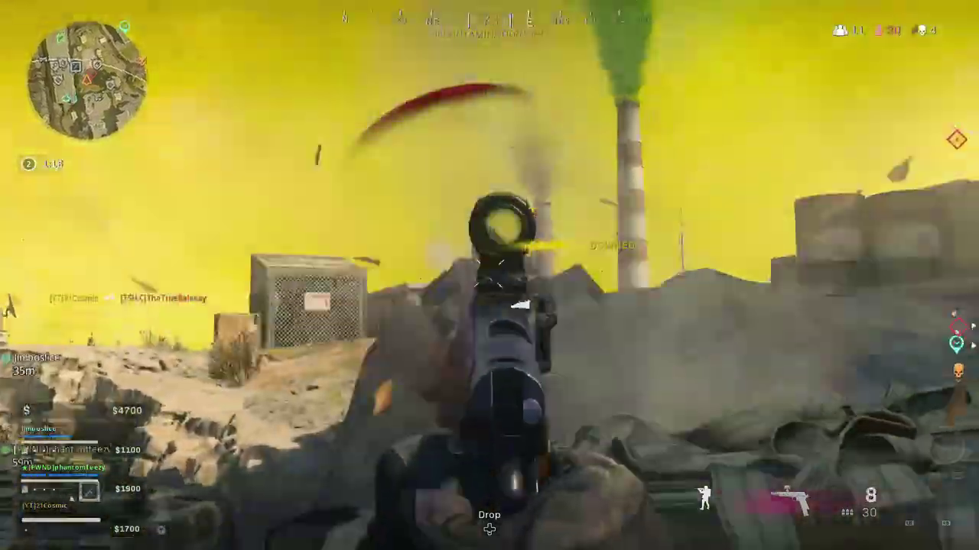